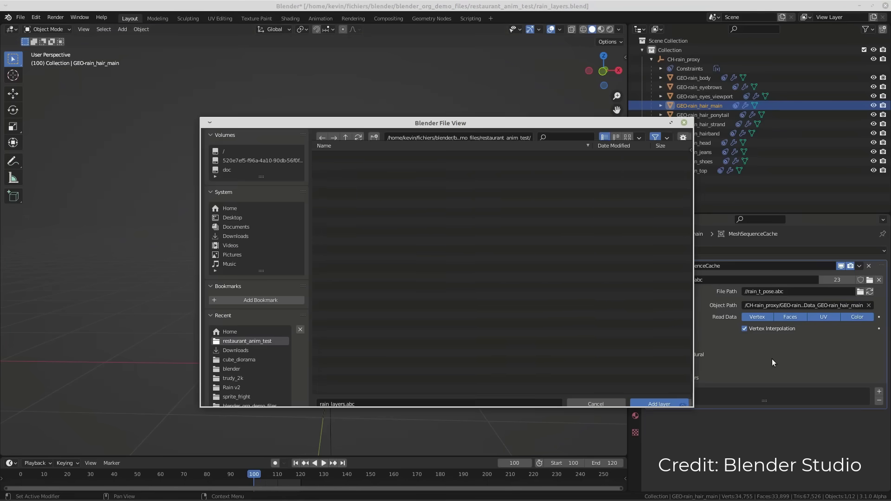
# Step: Add rain_animation.abc as an override layer on the hair's mesh cache and play it
pyautogui.click(355, 191)
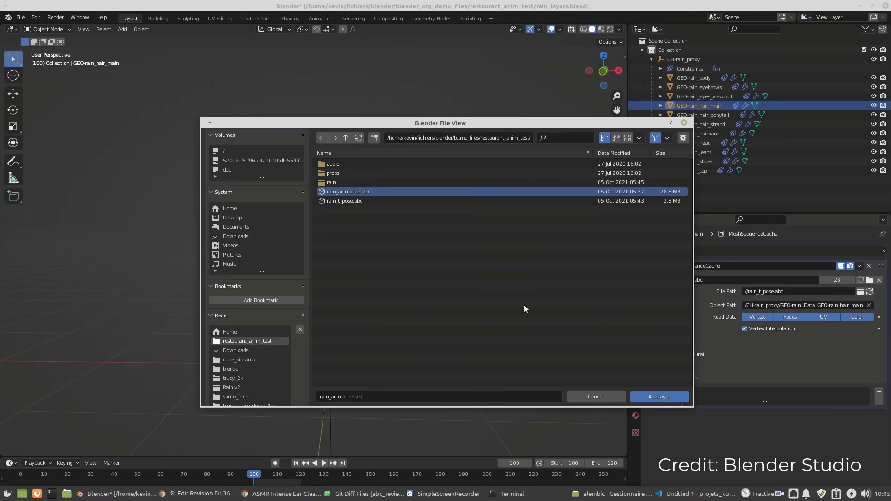
pyautogui.click(650, 398)
pyautogui.press('space')
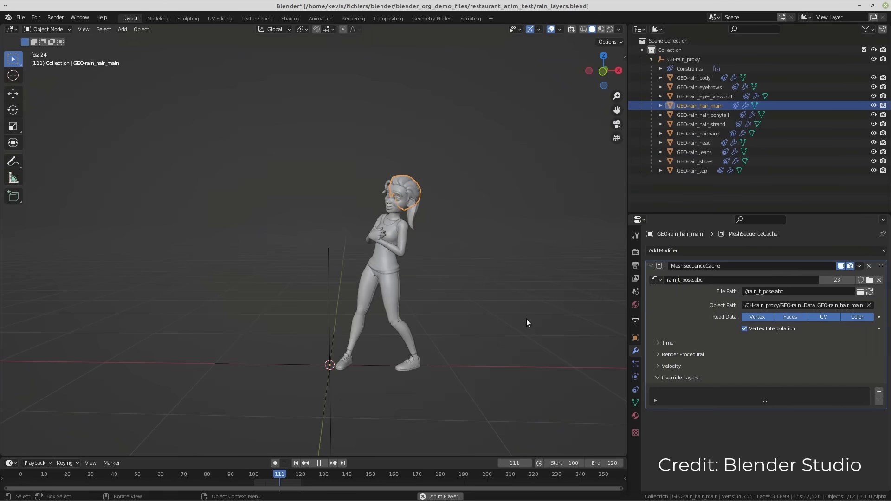
pyautogui.press('space')
# Step: Compare poses with the layer off and on, then remove the rain_animation.abc layer
pyautogui.click(657, 394)
pyautogui.press('space')
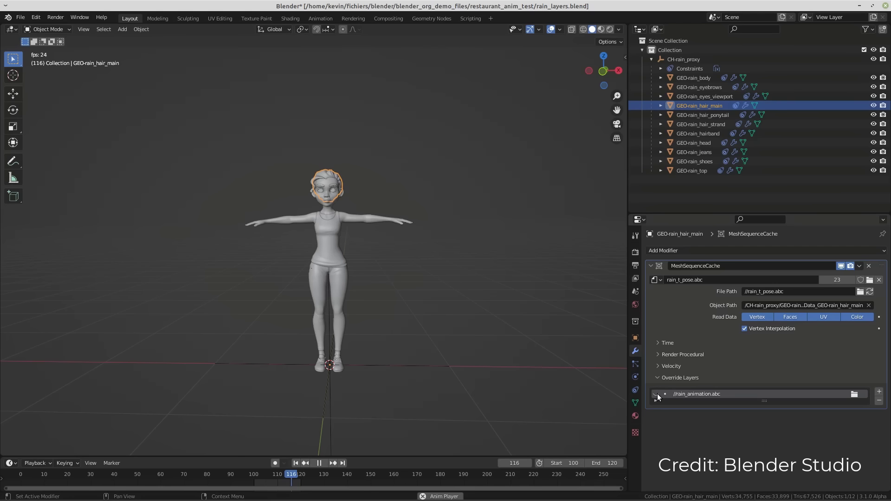
pyautogui.press('space')
pyautogui.click(656, 393)
pyautogui.press('space')
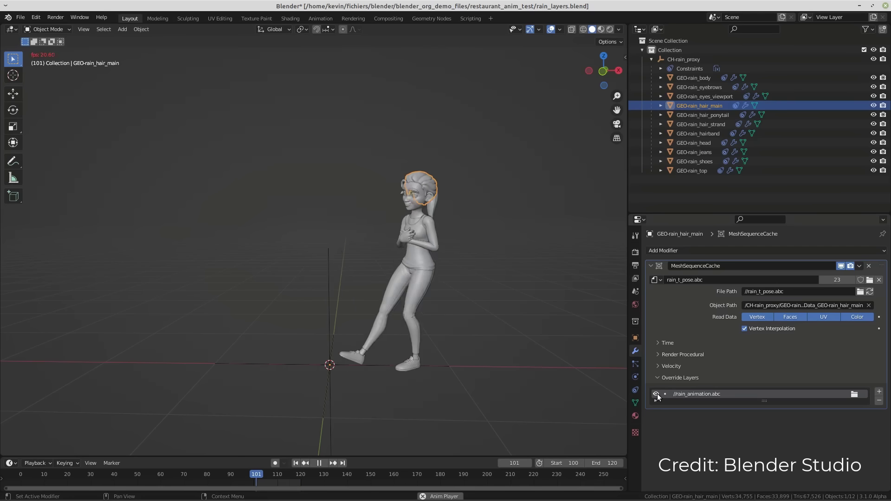
pyautogui.press('space')
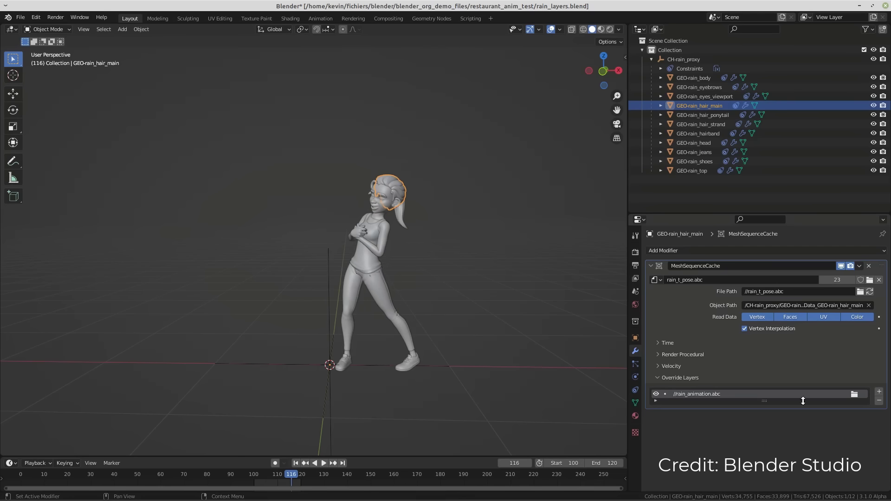
pyautogui.click(879, 400)
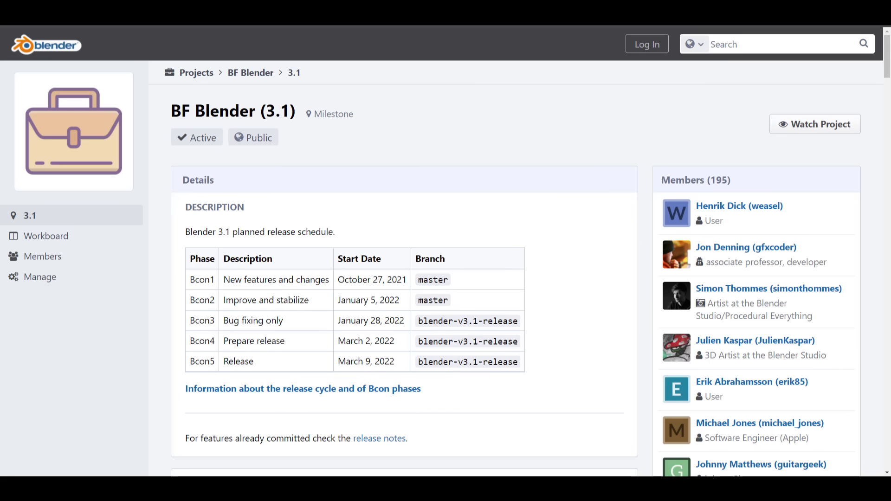
# Step: Move from the BF Blender (3.1) milestone schedule to the Blender 3.1 release notes tab
pyautogui.hotkey('ctrl', 'Tab')
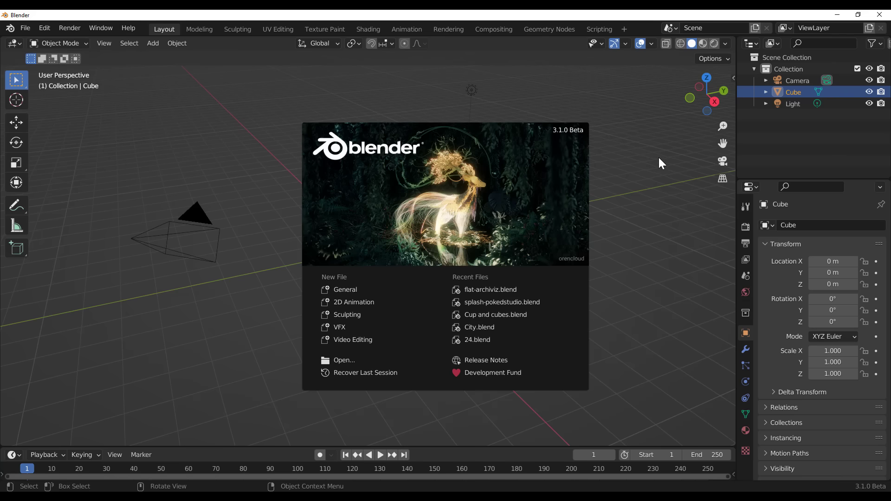
# Step: Create a new Geometry Nodes tree for the cube and shift the Group Input node left
pyautogui.click(620, 220)
pyautogui.moveTo(620, 220); pyautogui.dragTo(500, 159, button='middle')
pyautogui.click(548, 30)
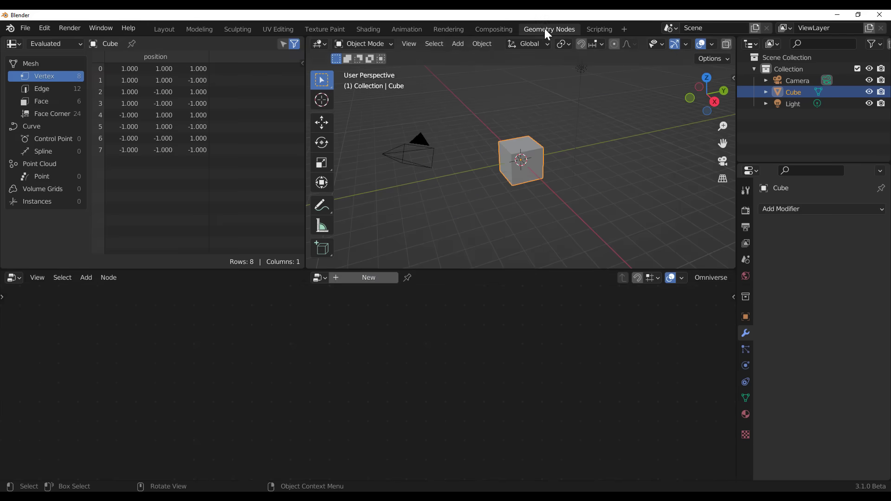
pyautogui.click(376, 277)
pyautogui.scroll(2, 182, 405)
pyautogui.moveTo(205, 403); pyautogui.dragTo(268, 339)
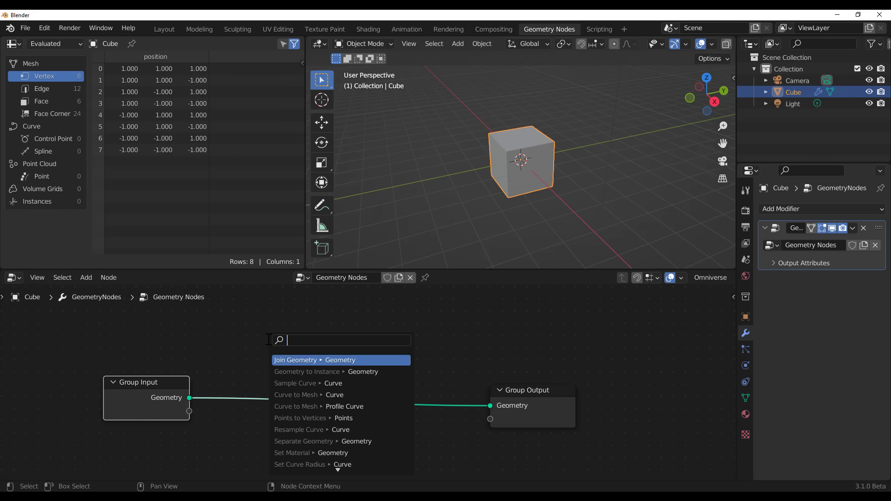
# Step: Add an Extrude Mesh node from the Group Input geometry using the 'ex' search
pyautogui.press('Escape')
pyautogui.hotkey('shift', 'a')
pyautogui.moveTo(238, 338)
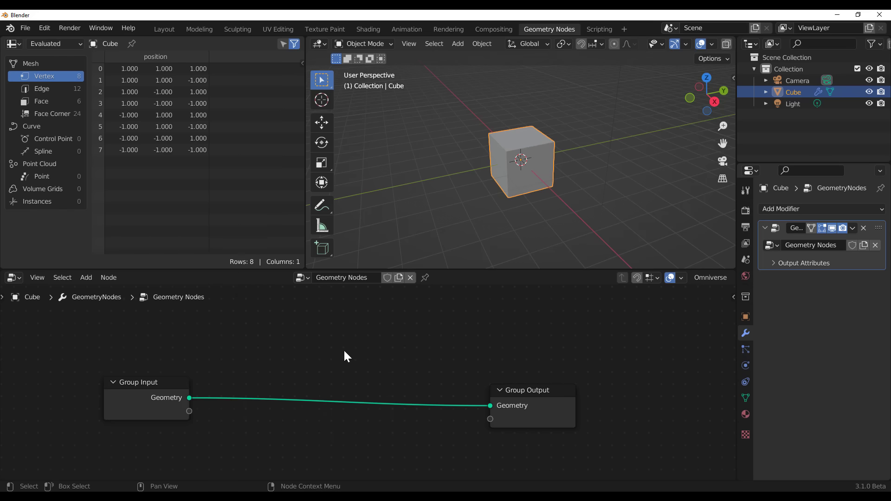
pyautogui.moveTo(189, 399); pyautogui.dragTo(306, 350)
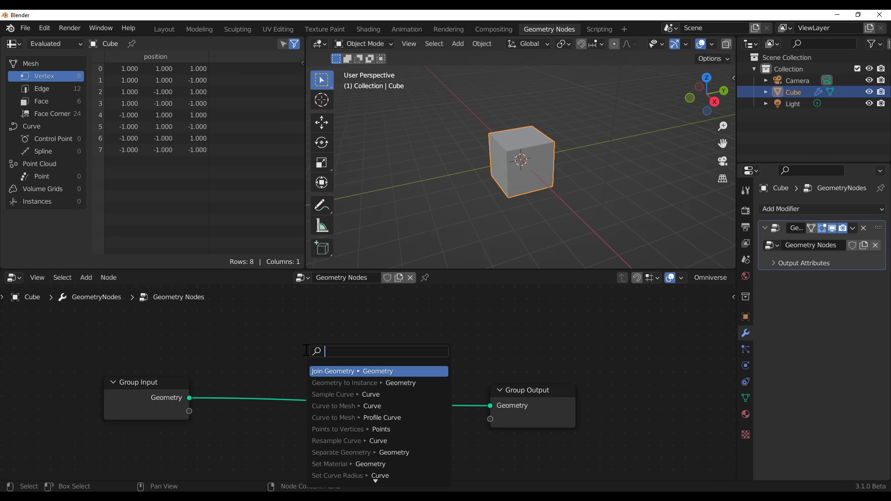
pyautogui.write('ex')
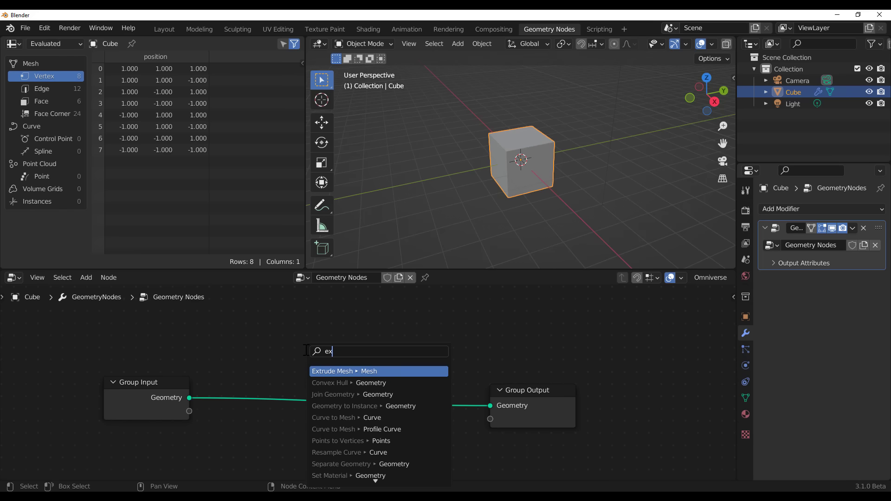
pyautogui.press('Return')
pyautogui.click(311, 392)
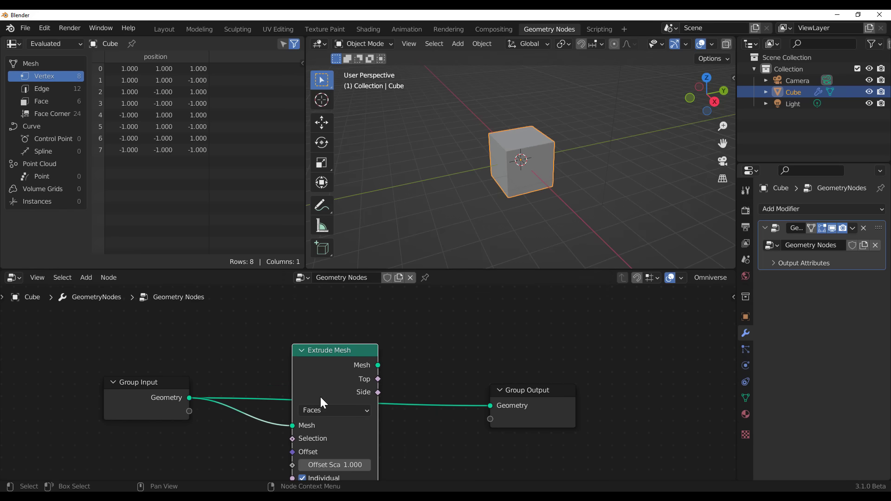
pyautogui.moveTo(319, 375); pyautogui.dragTo(278, 367)
# Step: Connect the extruded mesh to Group Output and add a grid mesh to the scene
pyautogui.moveTo(337, 357); pyautogui.dragTo(499, 409)
pyautogui.moveTo(526, 414); pyautogui.dragTo(617, 407)
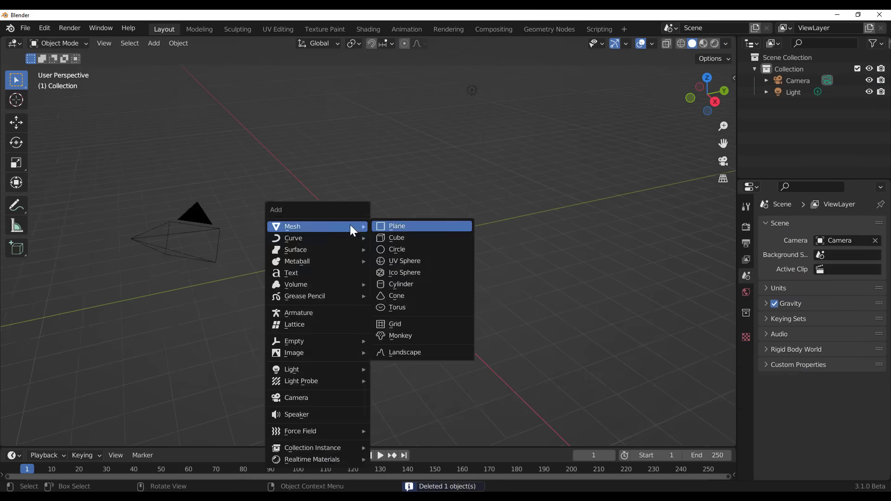
pyautogui.click(398, 322)
# Step: Select a block of faces in the grid's middle and set the Boolean Math node to Not
pyautogui.press('Tab')
pyautogui.scroll(3, 535, 181)
pyautogui.moveTo(292, 207); pyautogui.dragTo(432, 284)
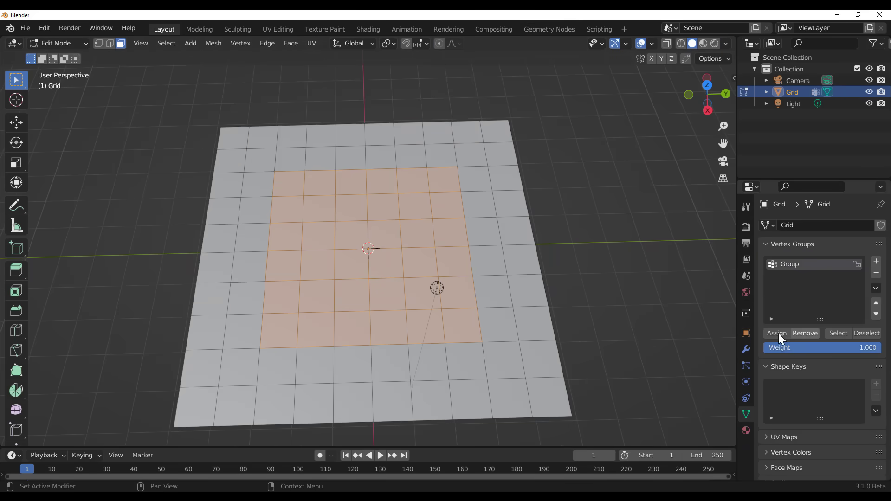
pyautogui.press('Tab')
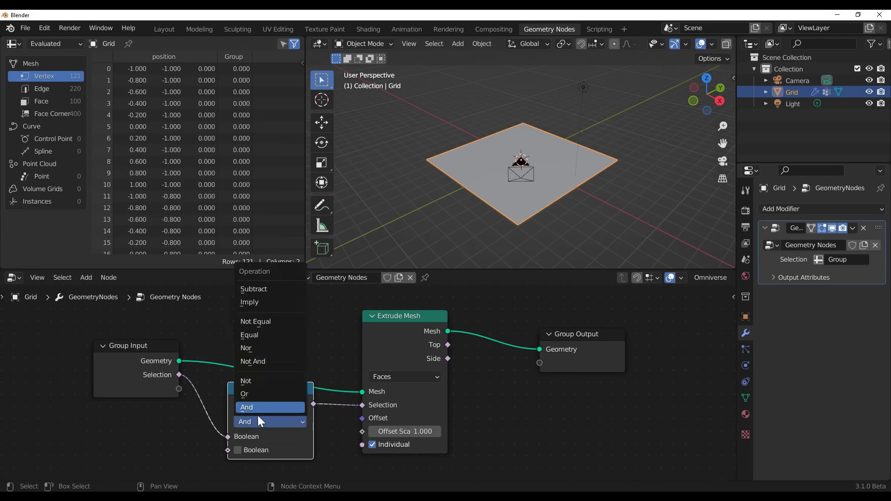
pyautogui.click(247, 381)
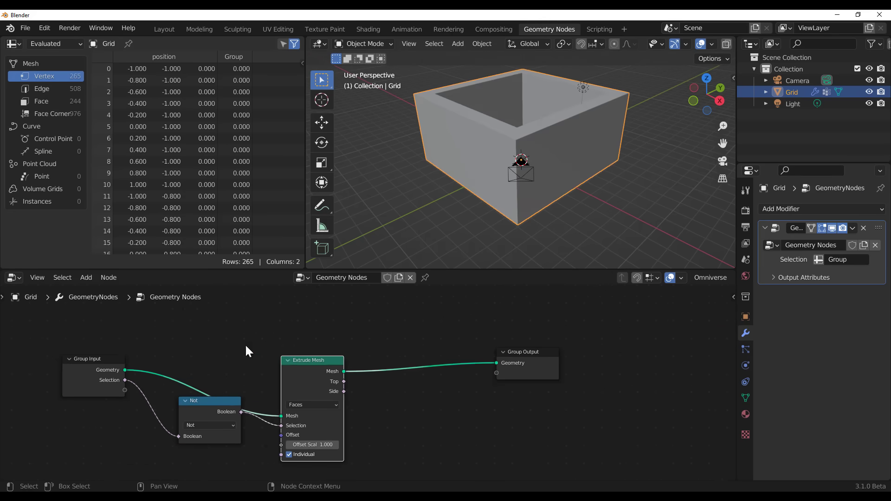
# Step: Add a Mesh to Points node via the 'poi' search, followed by a Transform node
pyautogui.moveTo(330, 355); pyautogui.dragTo(378, 312)
pyautogui.write('poi')
pyautogui.press('Return')
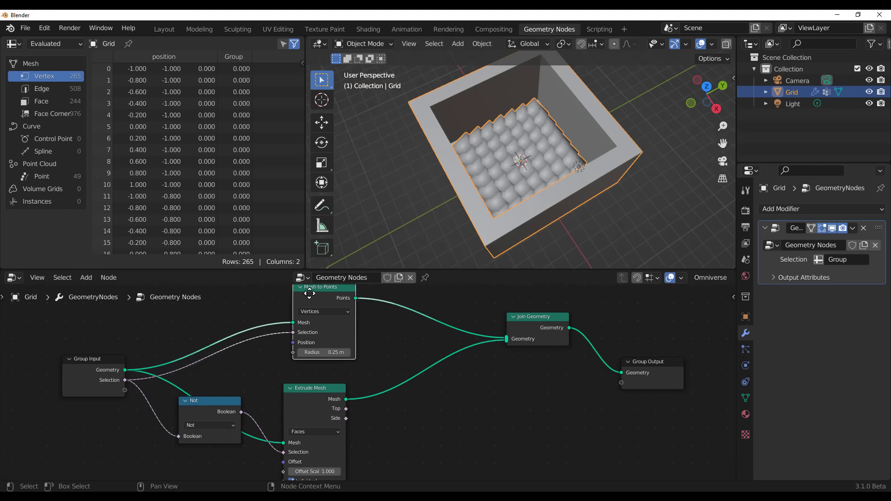
pyautogui.click(411, 211)
pyautogui.click(428, 369)
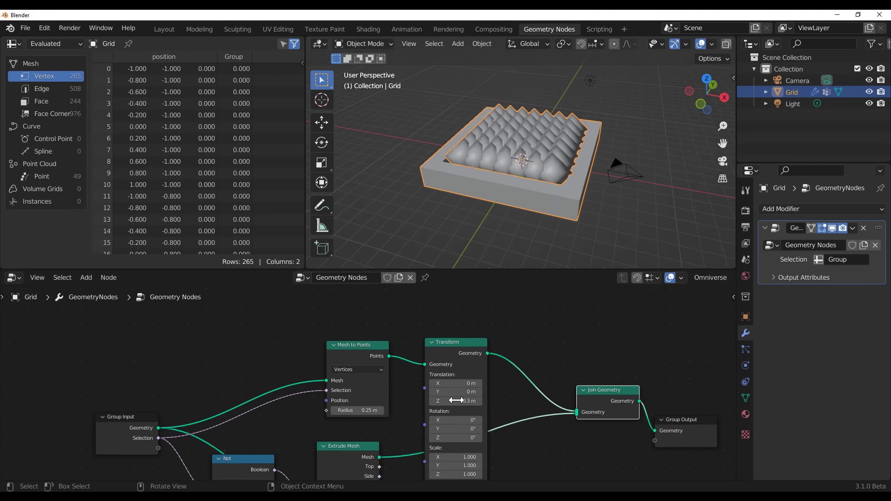
# Step: Add a Points to Volume node, adjust viewport shading, and duplicate the scene light
pyautogui.hotkey('shift', 'a')
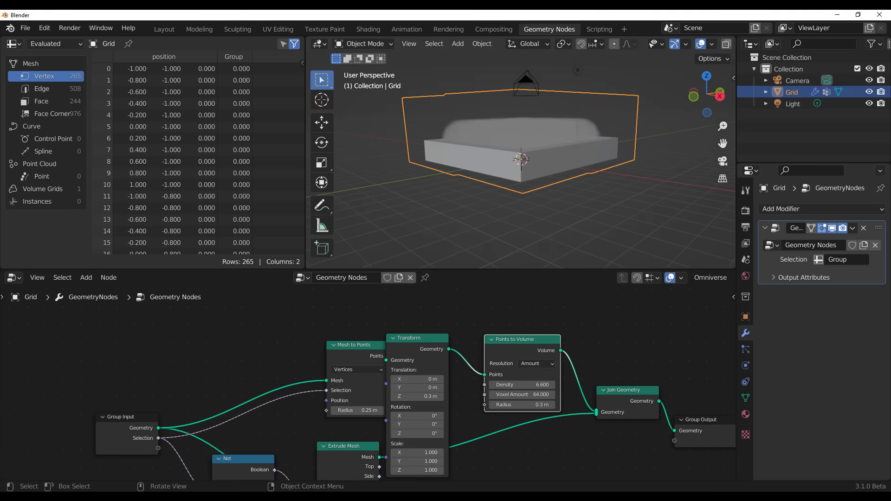
pyautogui.press('z')
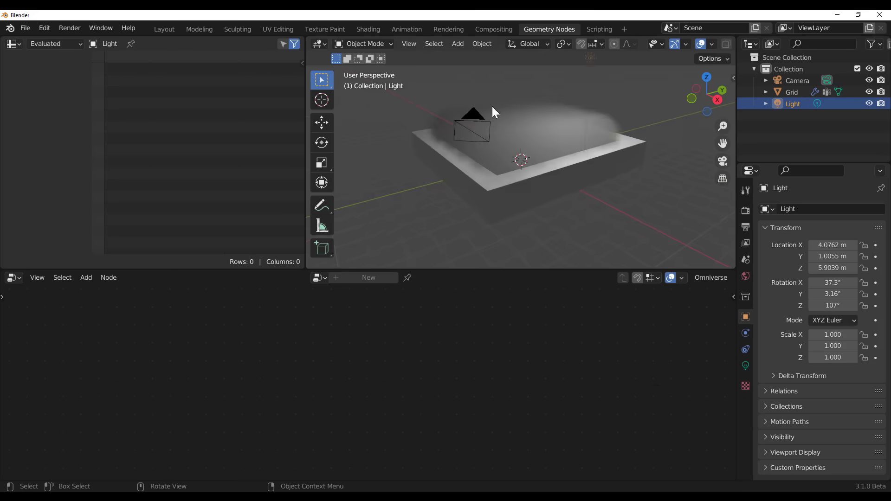
pyautogui.hotkey('shift', 'd')
pyautogui.click(492, 85)
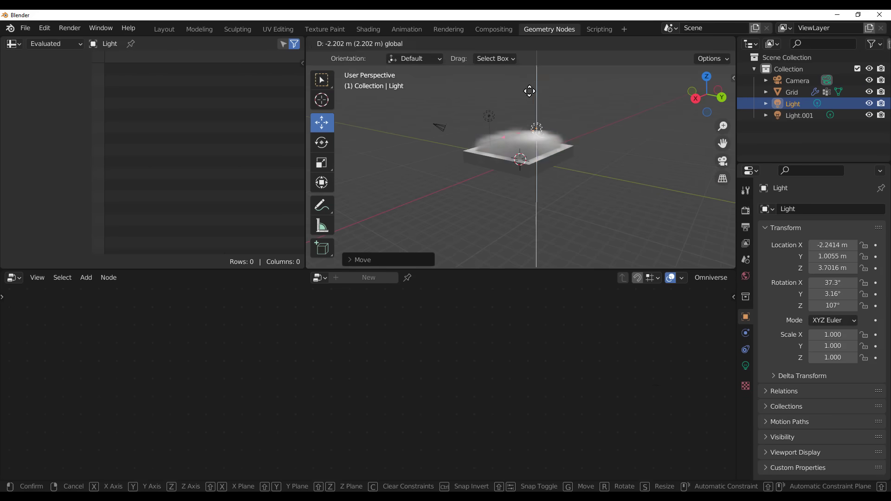
pyautogui.click(745, 365)
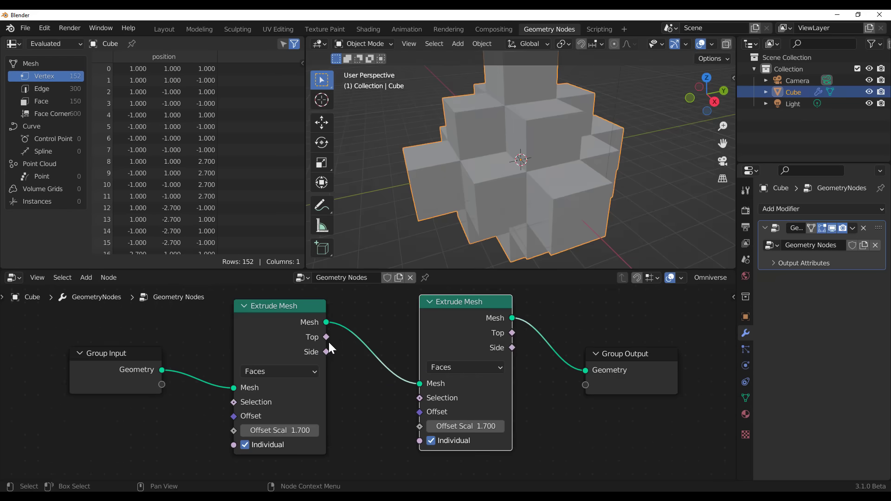
# Step: Feed the first Extrude Mesh's Top, then Side output into the second node's Selection
pyautogui.moveTo(326, 337); pyautogui.dragTo(423, 399)
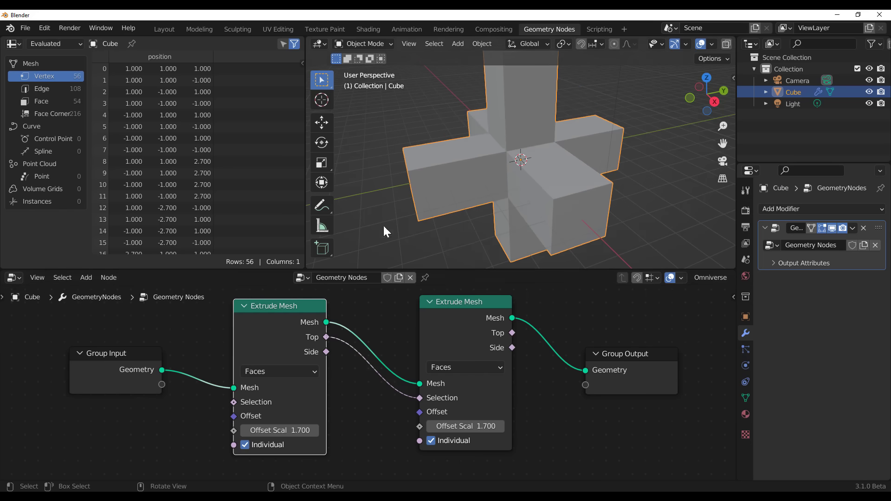
pyautogui.moveTo(324, 351); pyautogui.dragTo(420, 398)
pyautogui.moveTo(508, 260); pyautogui.dragTo(533, 206, button='middle')
pyautogui.click(429, 399)
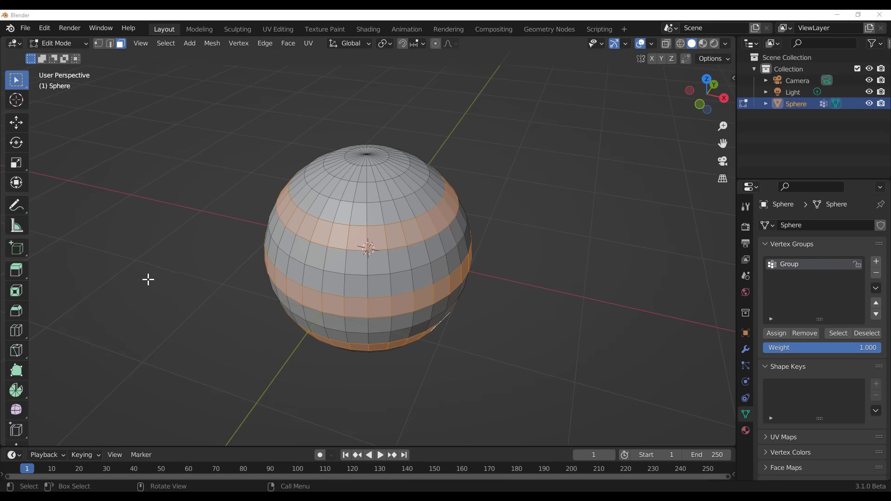
# Step: Switch the sphere to Object Mode and give it a new Geometry Nodes tree
pyautogui.click(57, 43)
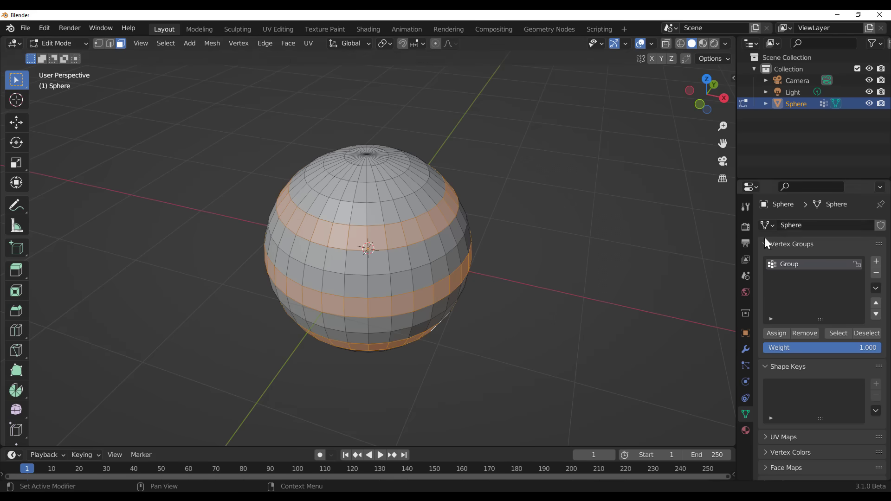
pyautogui.click(65, 46)
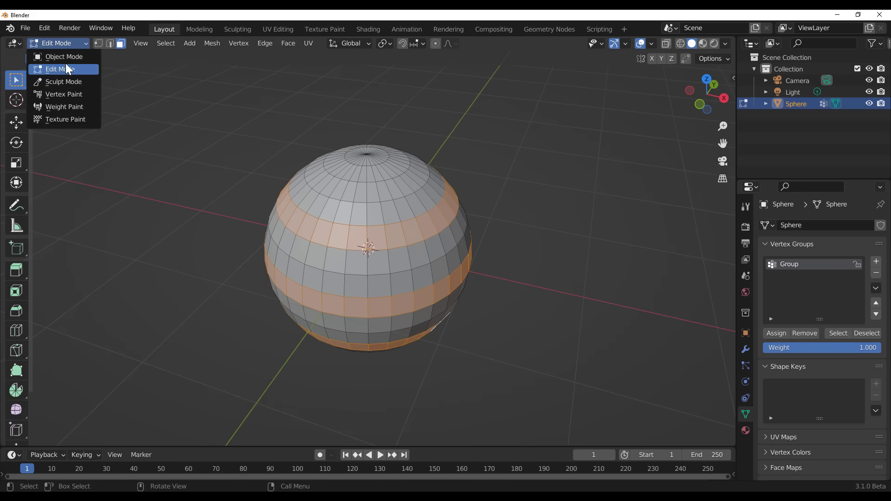
pyautogui.click(67, 54)
pyautogui.click(549, 28)
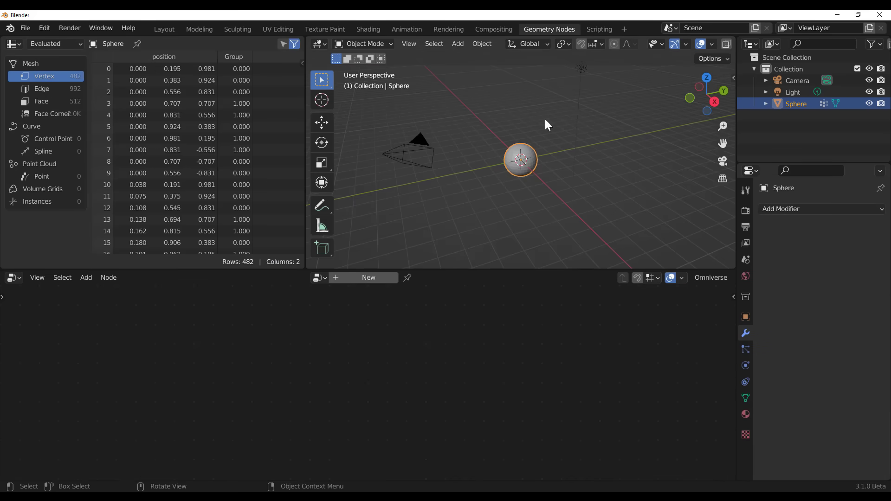
pyautogui.click(374, 278)
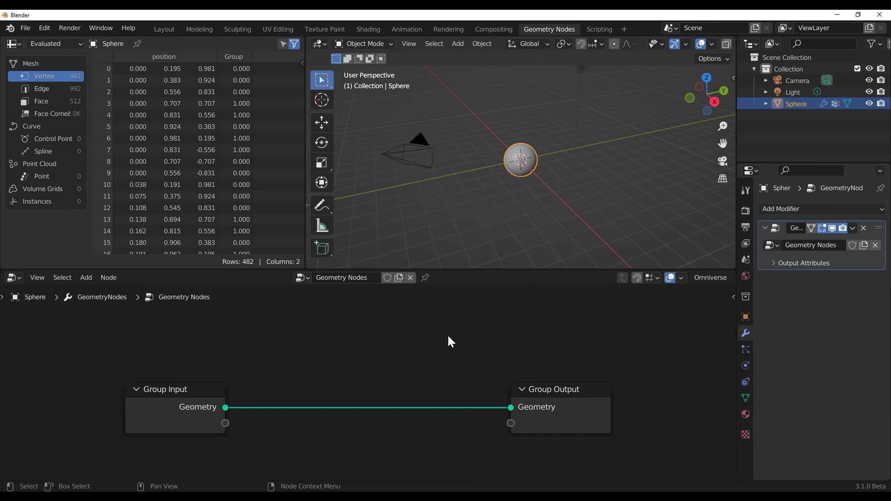
pyautogui.moveTo(225, 407); pyautogui.dragTo(344, 351)
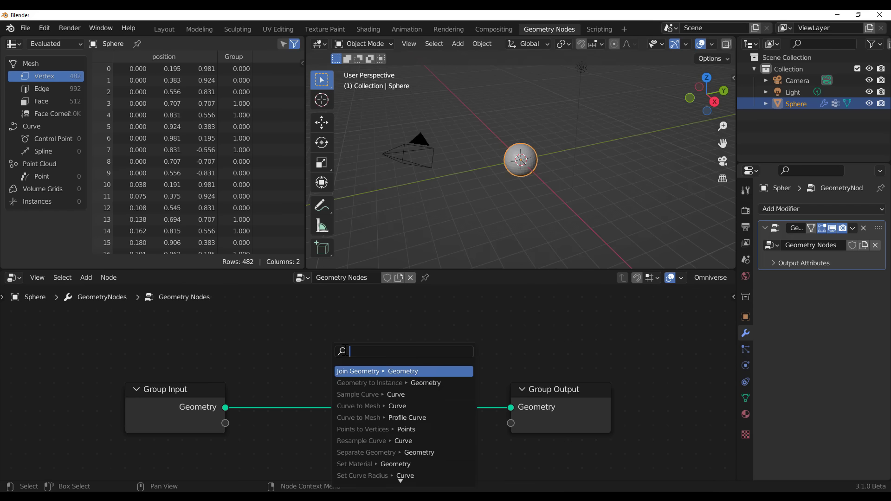
# Step: Add Extrude Mesh via 'extr', link it to Group Output, and expose Selection as a modifier input
pyautogui.write('extr')
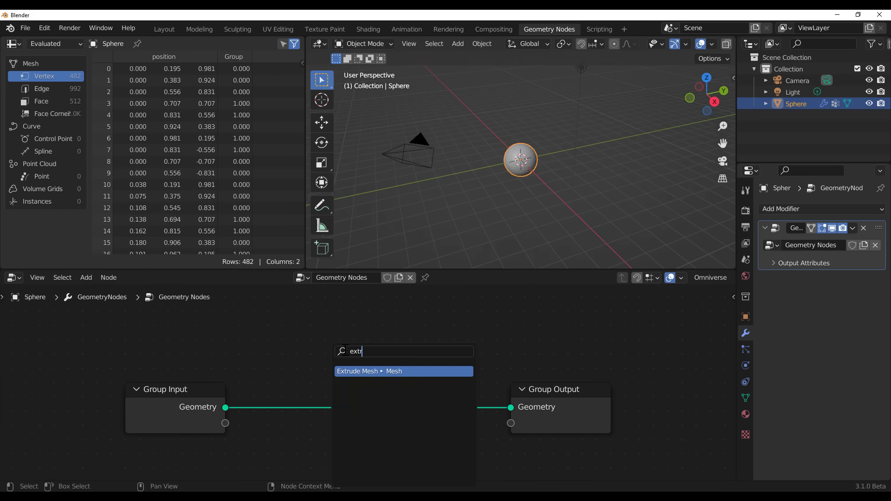
pyautogui.press('Return')
pyautogui.click(359, 322)
pyautogui.moveTo(445, 339); pyautogui.dragTo(512, 409)
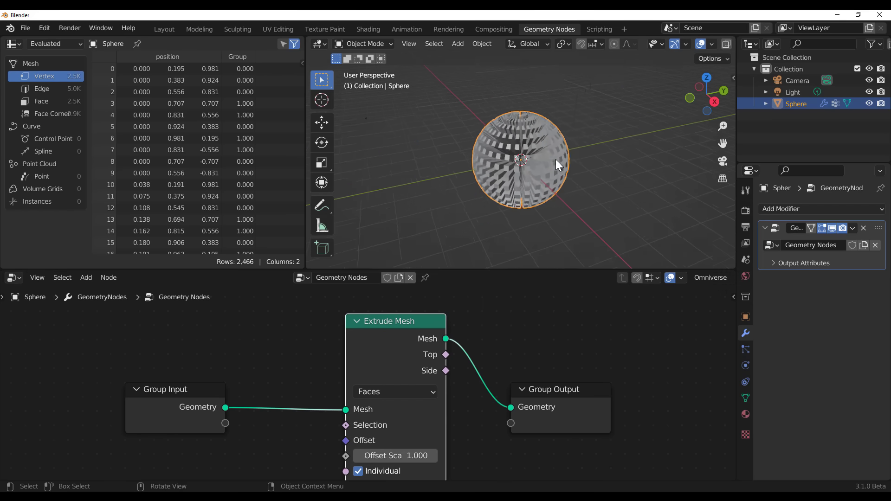
pyautogui.scroll(5, 556, 160)
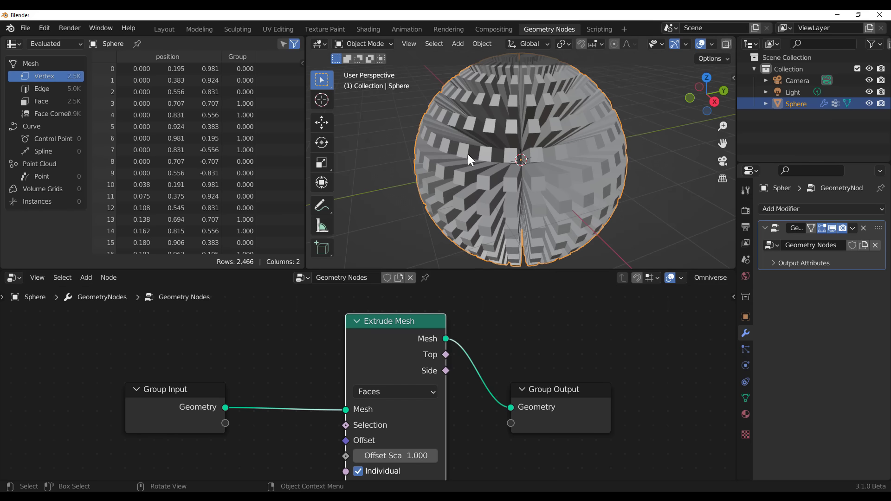
pyautogui.scroll(-1, 502, 398)
pyautogui.click(358, 465)
pyautogui.click(358, 464)
pyautogui.moveTo(349, 424); pyautogui.dragTo(226, 417)
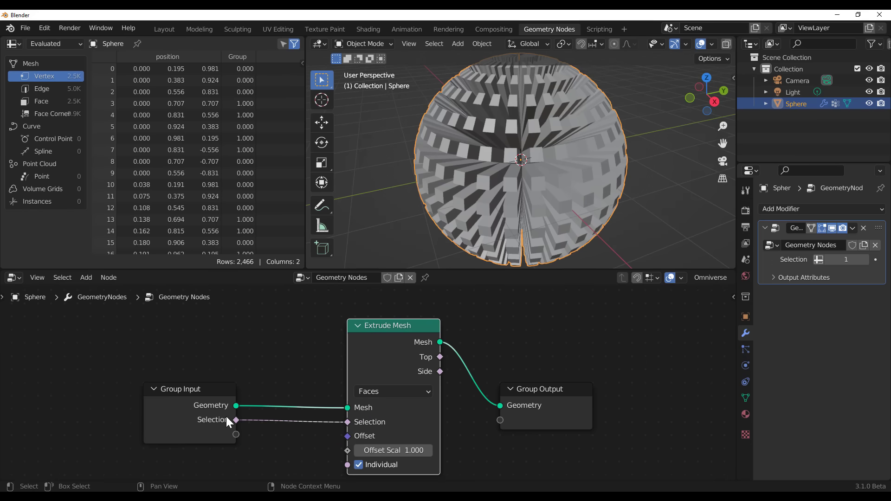
# Step: Switch the modifier's Selection input to attribute mode reading Point ▸ Group
pyautogui.click(819, 260)
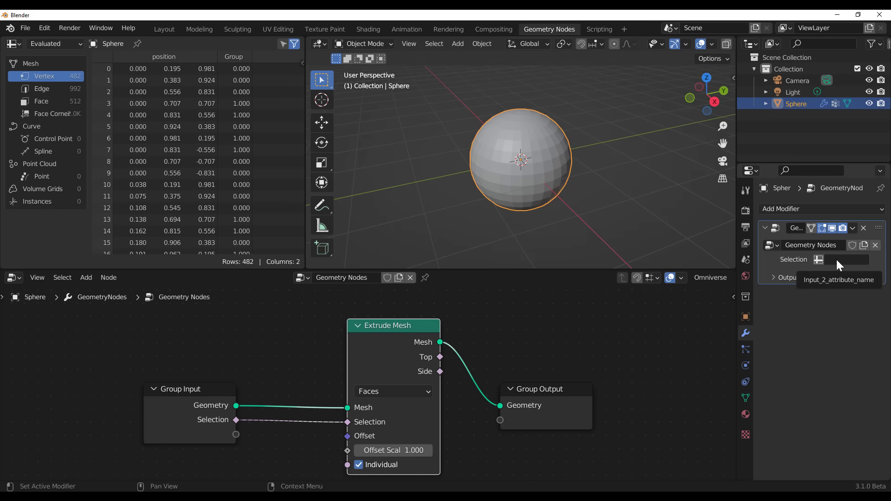
pyautogui.click(836, 259)
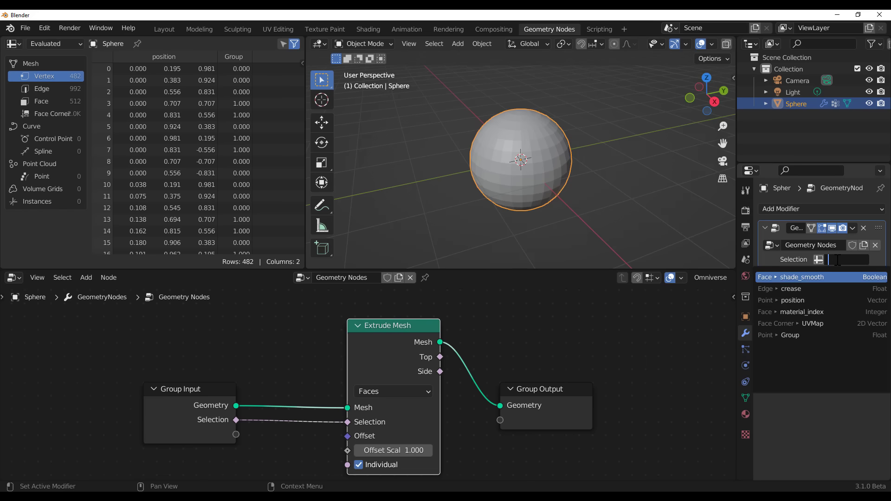
pyautogui.click(816, 336)
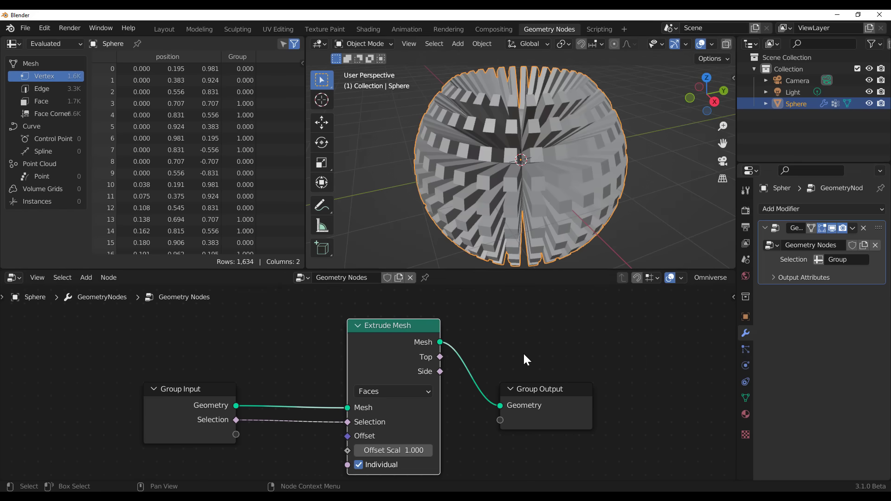
pyautogui.scroll(3, 545, 130)
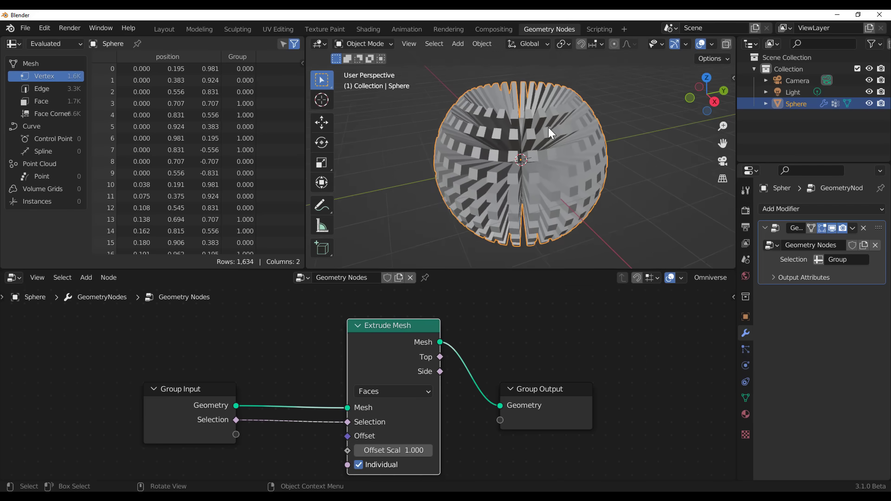
pyautogui.scroll(-4, 539, 139)
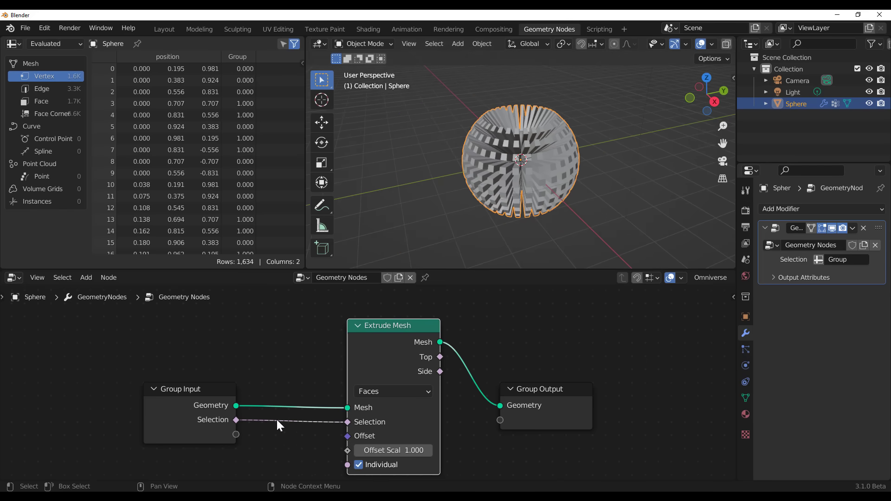
# Step: Turn off Individual on Extrude Mesh so Group faces extrude as one region; move Group Input left
pyautogui.click(202, 427)
pyautogui.moveTo(536, 171); pyautogui.dragTo(611, 94, button='middle')
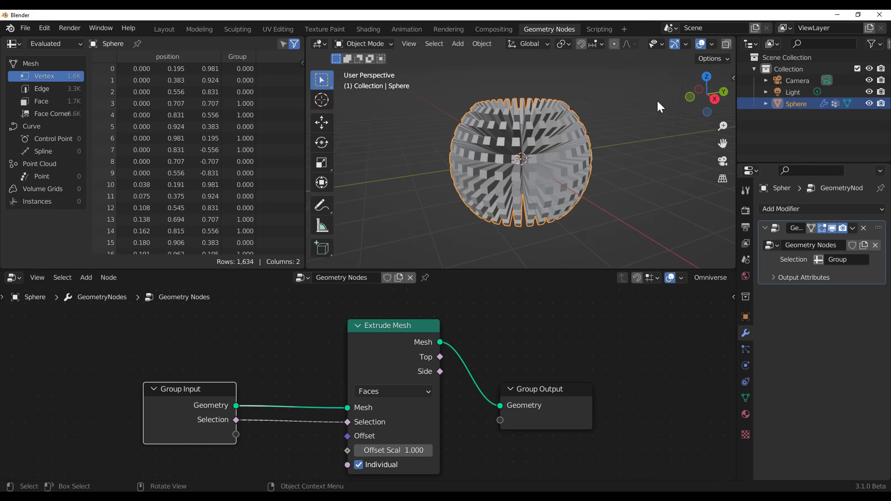
pyautogui.moveTo(612, 197); pyautogui.dragTo(574, 111, button='middle')
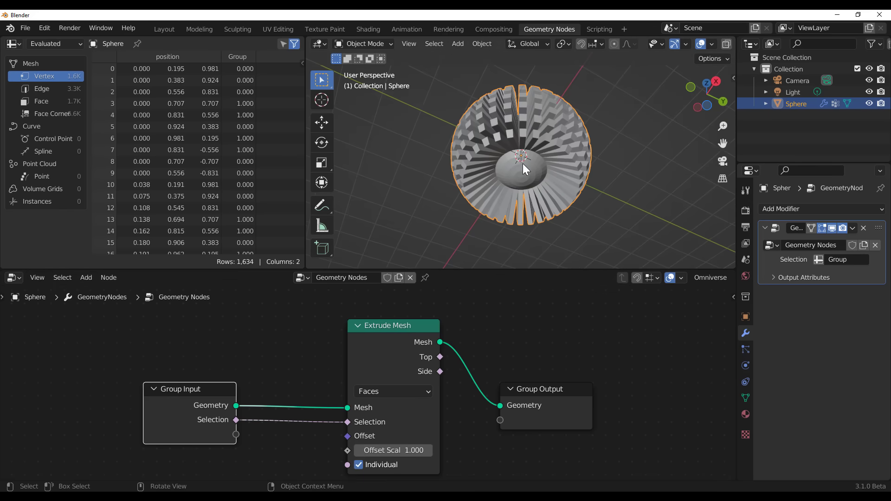
pyautogui.moveTo(514, 122); pyautogui.dragTo(544, 102, button='middle')
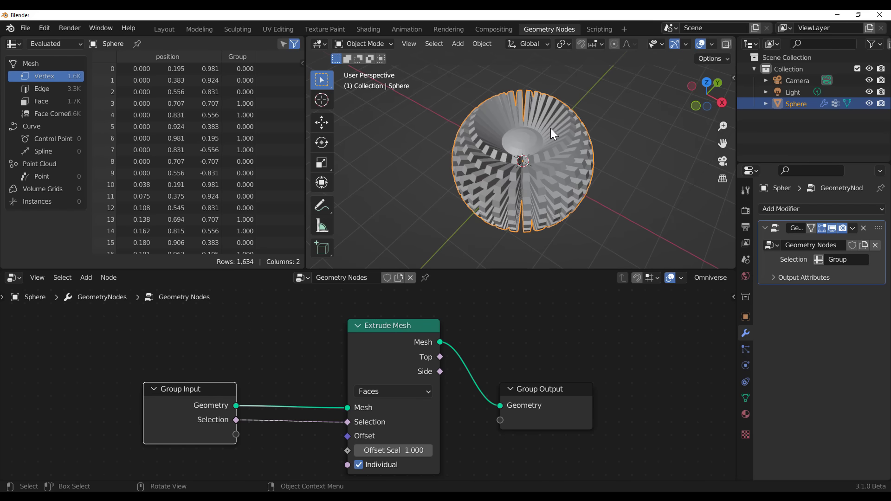
pyautogui.click(359, 466)
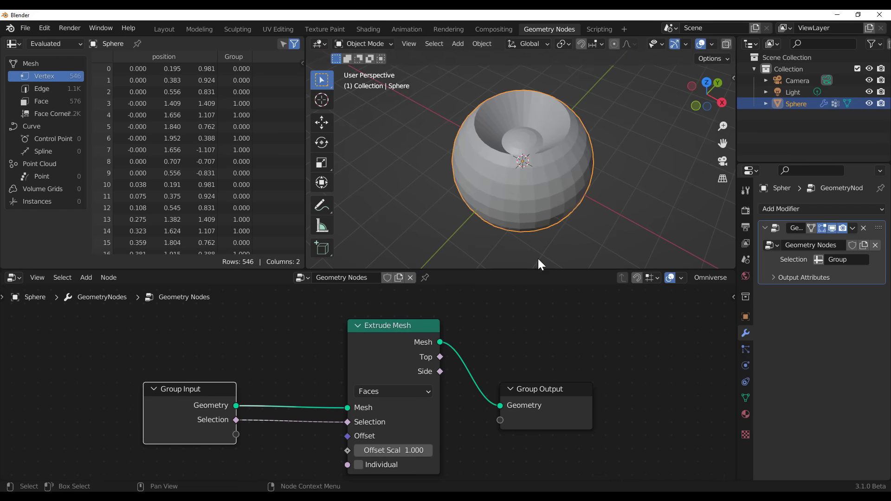
pyautogui.moveTo(586, 199); pyautogui.dragTo(554, 55, button='middle')
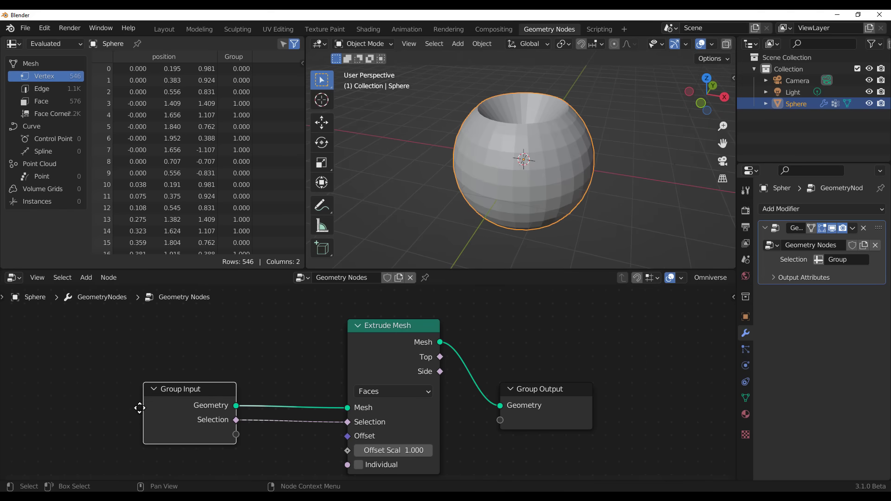
pyautogui.moveTo(169, 418); pyautogui.dragTo(117, 397)
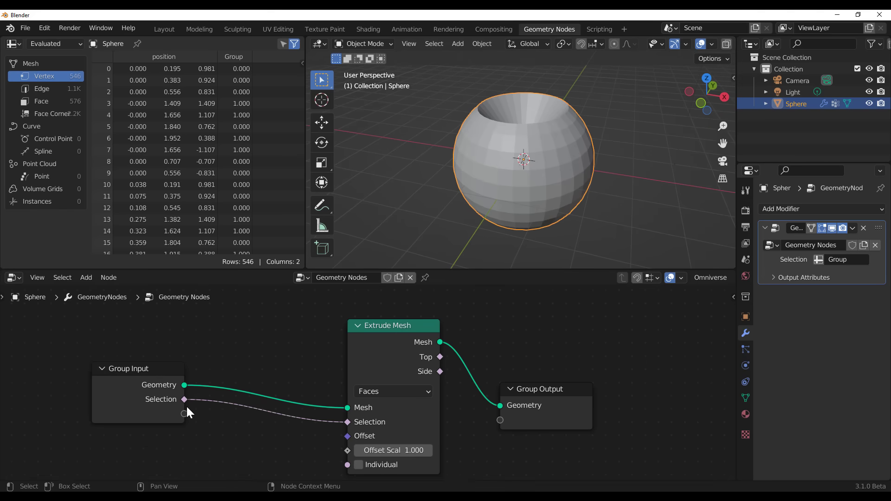
# Step: Insert a Boolean Math (And) node into the link between the group's Selection and Extrude Mesh's Selection
pyautogui.hotkey('shift', 'a')
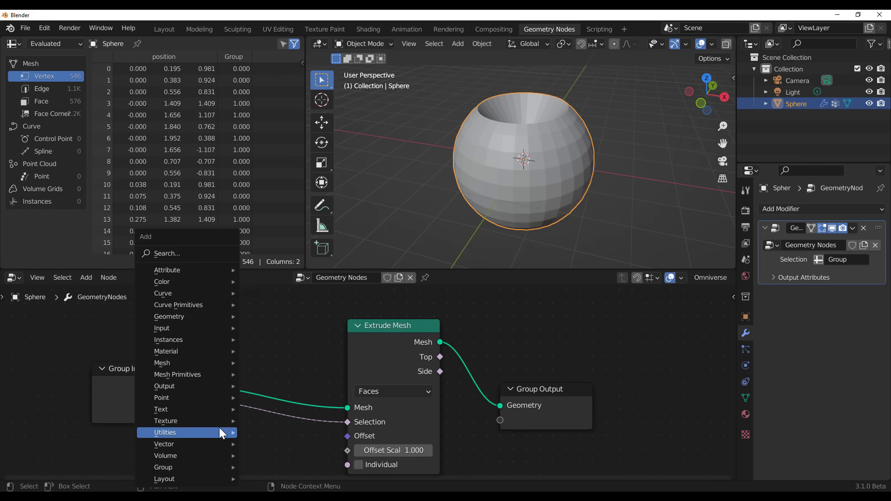
pyautogui.click(182, 254)
pyautogui.write('bool')
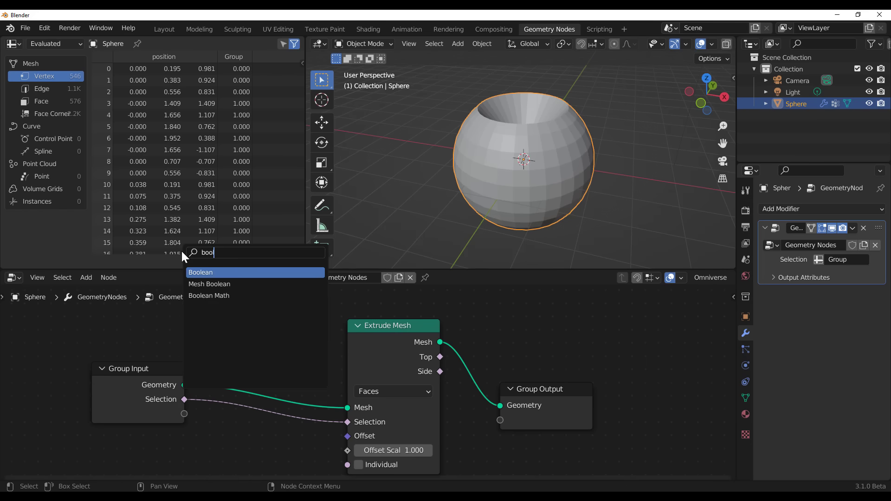
pyautogui.click(225, 296)
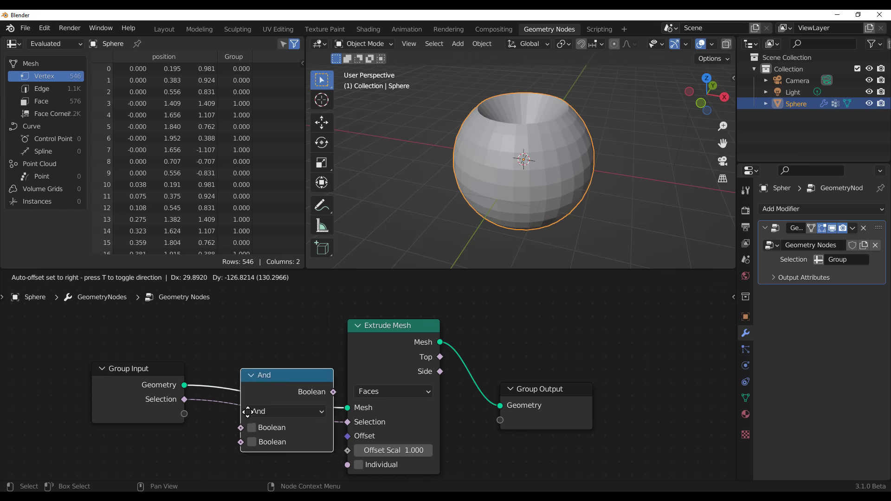
pyautogui.click(242, 374)
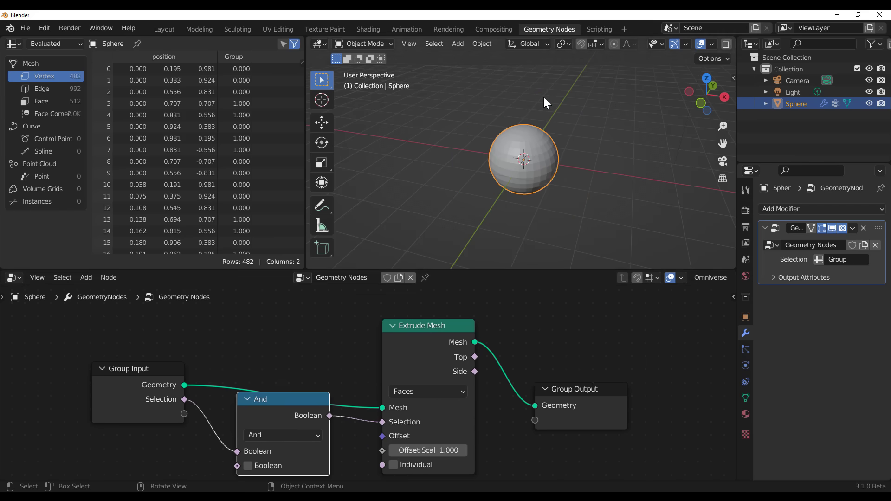
pyautogui.moveTo(378, 440); pyautogui.dragTo(497, 411, button='middle')
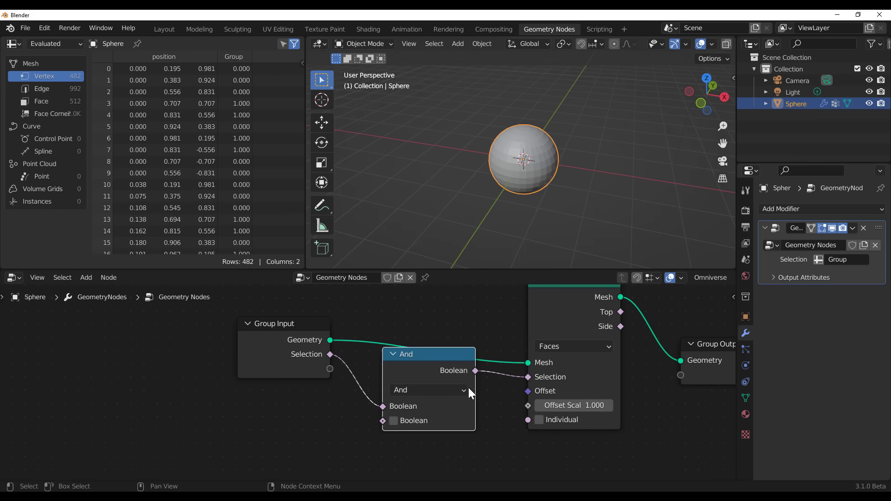
# Step: Switch the Boolean Math operation to Not to invert the extrusion selection
pyautogui.click(448, 391)
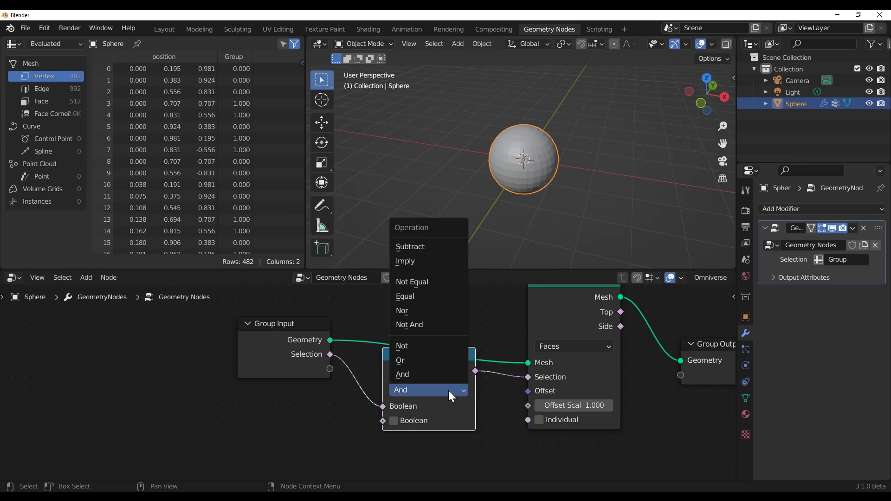
pyautogui.click(431, 347)
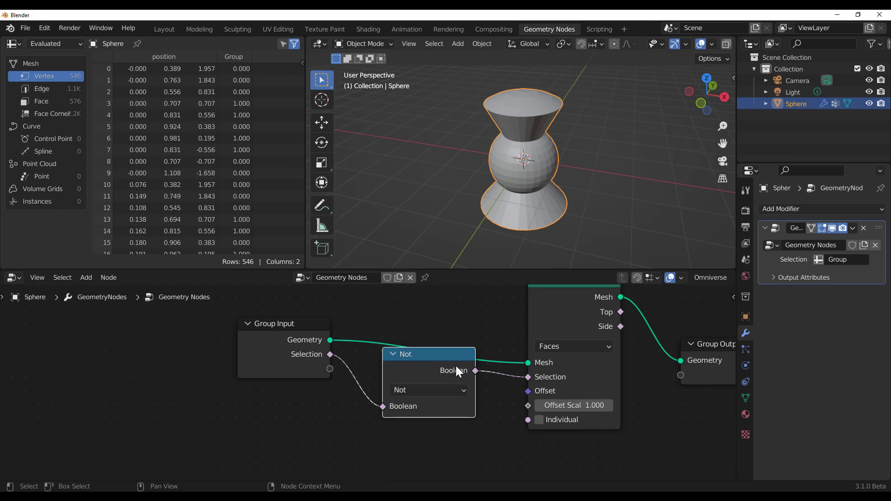
pyautogui.moveTo(616, 219); pyautogui.dragTo(590, 207, button='middle')
# Step: Extrude the faces individually with an offset scale of 0.200
pyautogui.moveTo(575, 405); pyautogui.dragTo(558, 406)
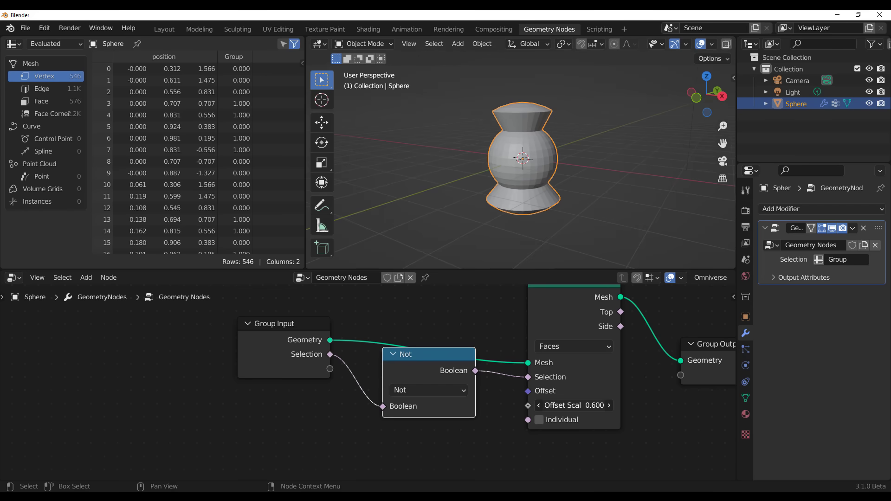
pyautogui.click(556, 421)
pyautogui.scroll(5, 543, 180)
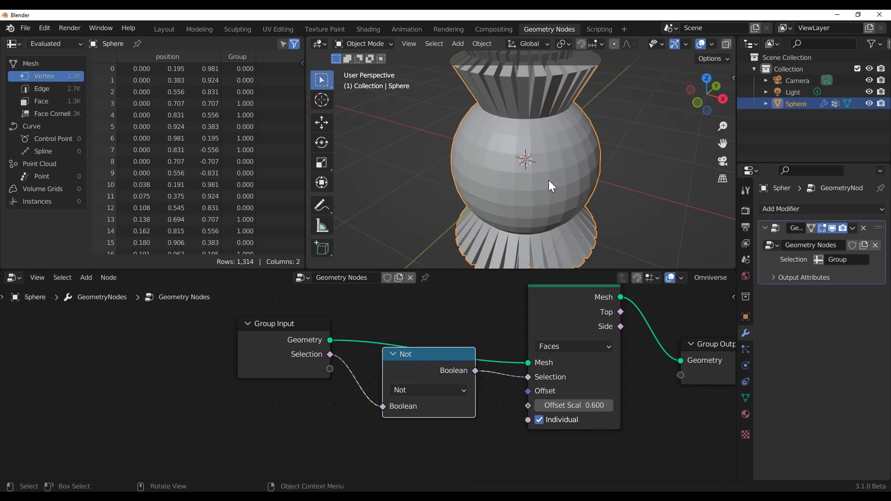
pyautogui.scroll(-2, 548, 182)
pyautogui.moveTo(571, 405); pyautogui.dragTo(553, 406)
pyautogui.scroll(-1, 495, 405)
# Step: Duplicate the Extrude Mesh node with Shift+D
pyautogui.moveTo(663, 412); pyautogui.dragTo(544, 438, button='middle')
pyautogui.click(423, 385)
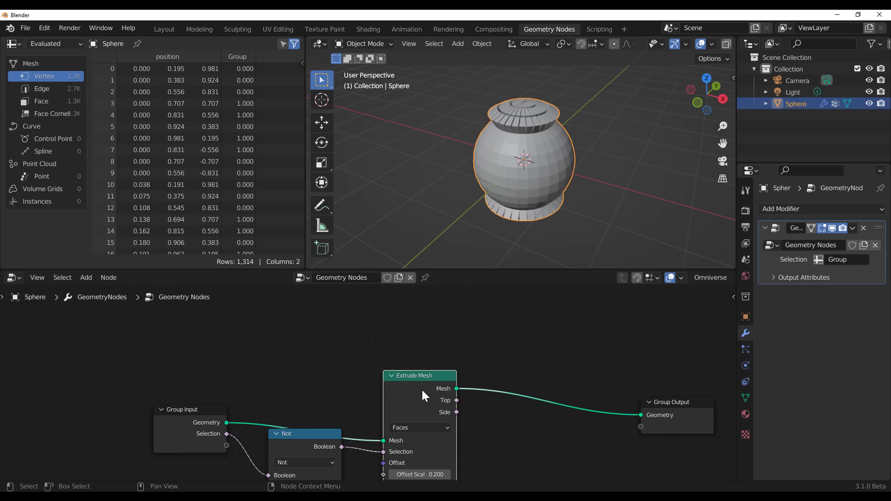
pyautogui.hotkey('shift', 'd')
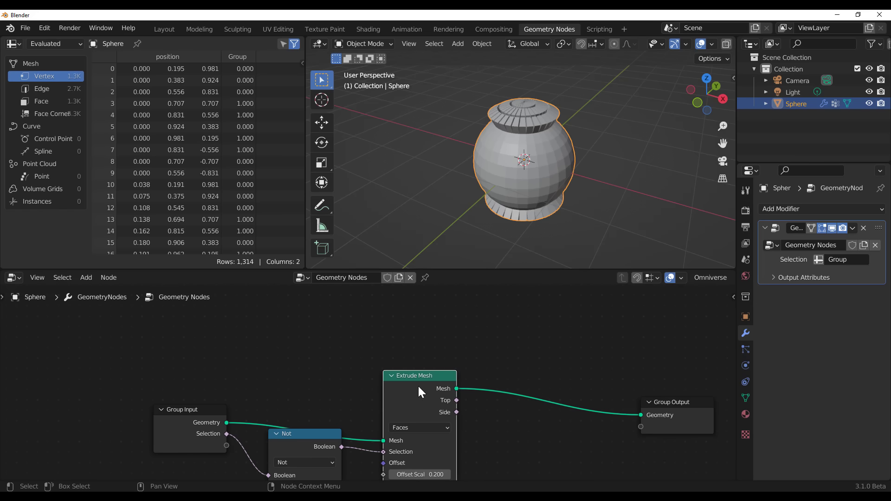